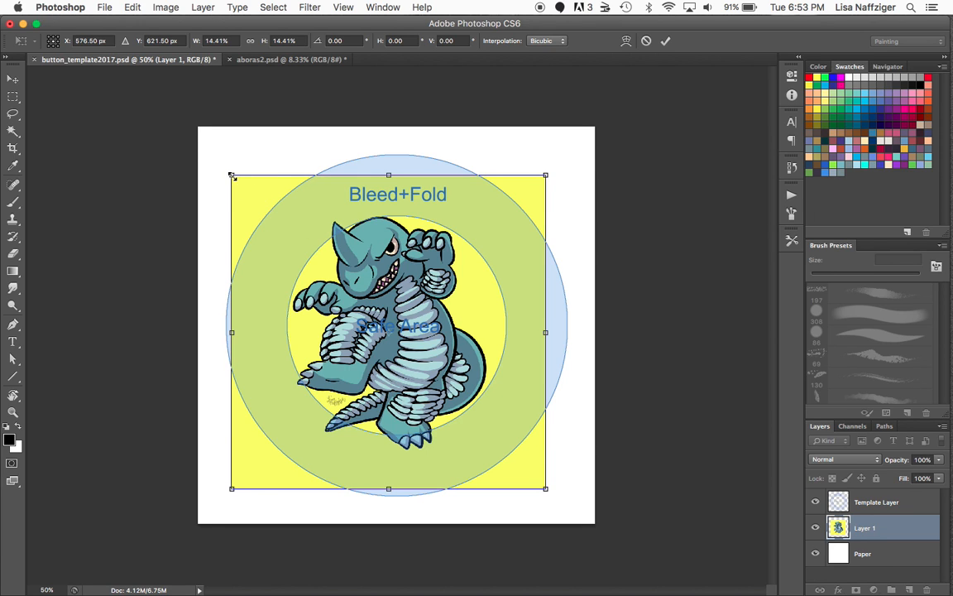
Scale the monster artwork on Layer 1 to about 11.76% and centre it over the template so the figure fits the Safe Area
{"action": "left_click_drag", "start_coordinate": [231, 172], "coordinate": [296, 241]}
{"action": "left_click_drag", "start_coordinate": [485, 399], "coordinate": [461, 360]}
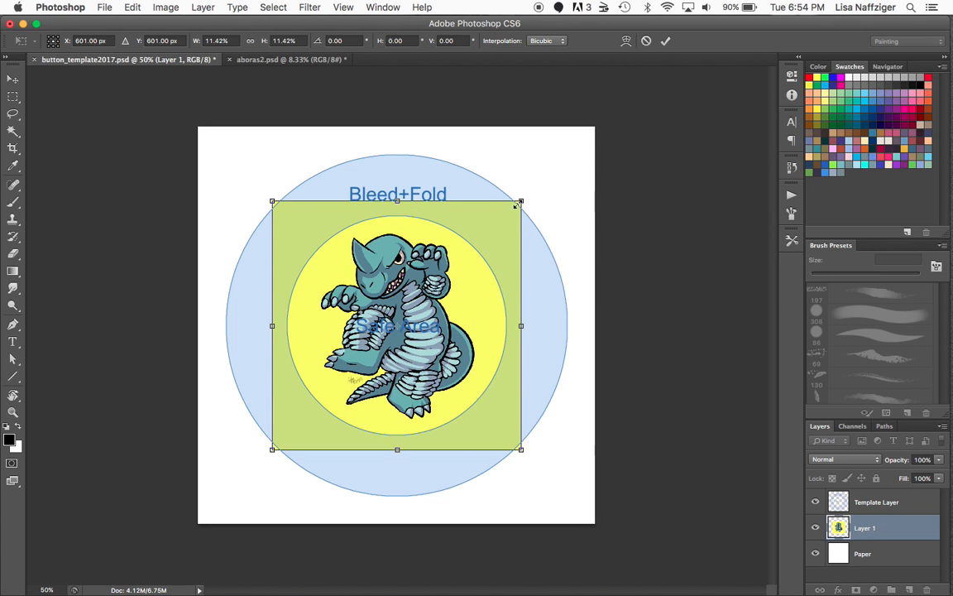
{"action": "mouse_move", "coordinate": [520, 200]}
{"action": "left_mouse_down"}
{"action": "mouse_move", "coordinate": [535, 184]}
{"action": "mouse_move", "coordinate": [525, 197]}
{"action": "left_mouse_up"}
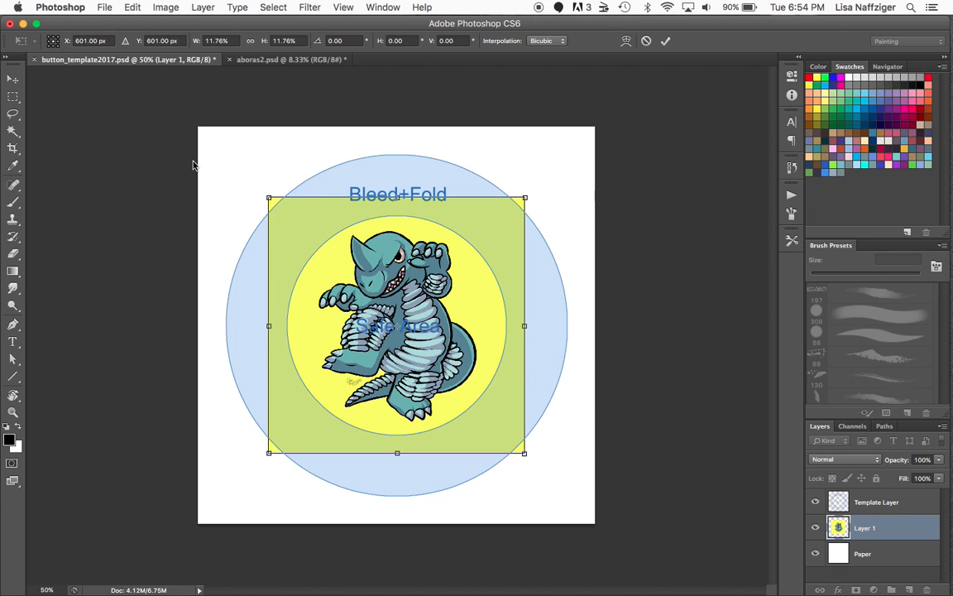
{"action": "key", "text": "Return"}
Select the template's full outer circle by inverting a Magic Wand selection of the Template Layer's empty surroundings, leaving Layer 1 active
{"action": "key", "text": "w"}
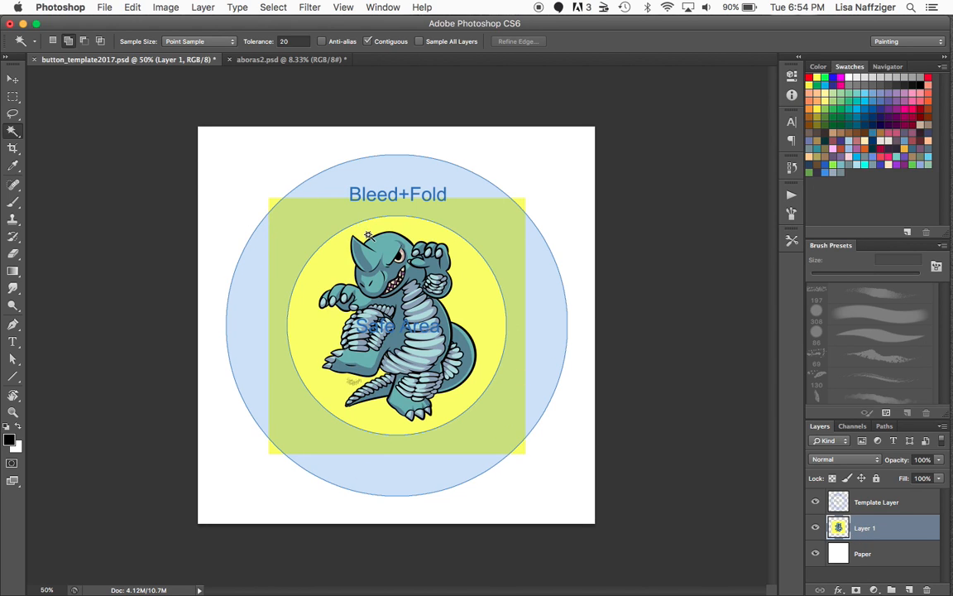
{"action": "left_click", "coordinate": [815, 502]}
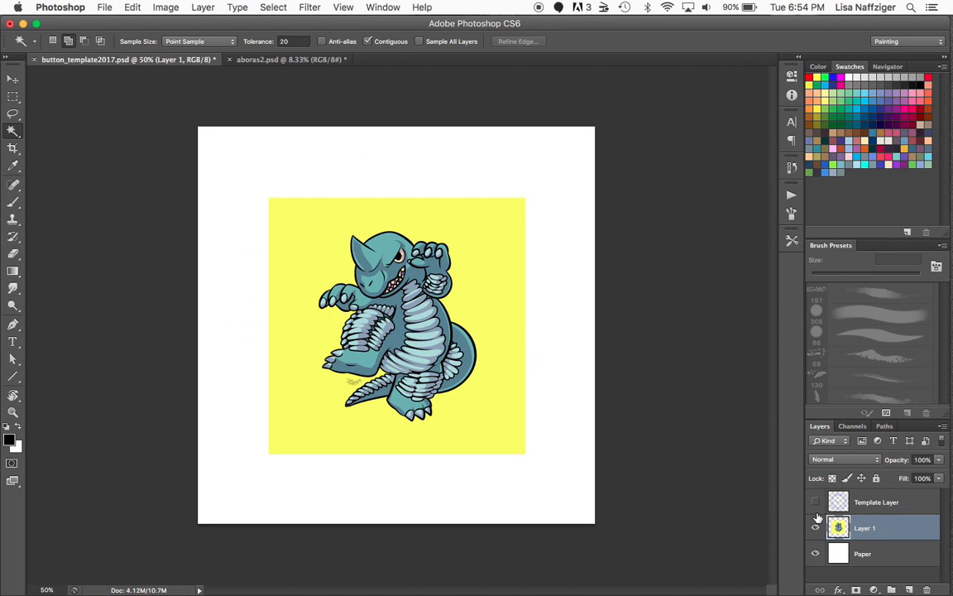
{"action": "left_click", "coordinate": [815, 502]}
{"action": "left_click", "coordinate": [815, 501]}
{"action": "left_click", "coordinate": [815, 501]}
{"action": "left_click", "coordinate": [873, 503]}
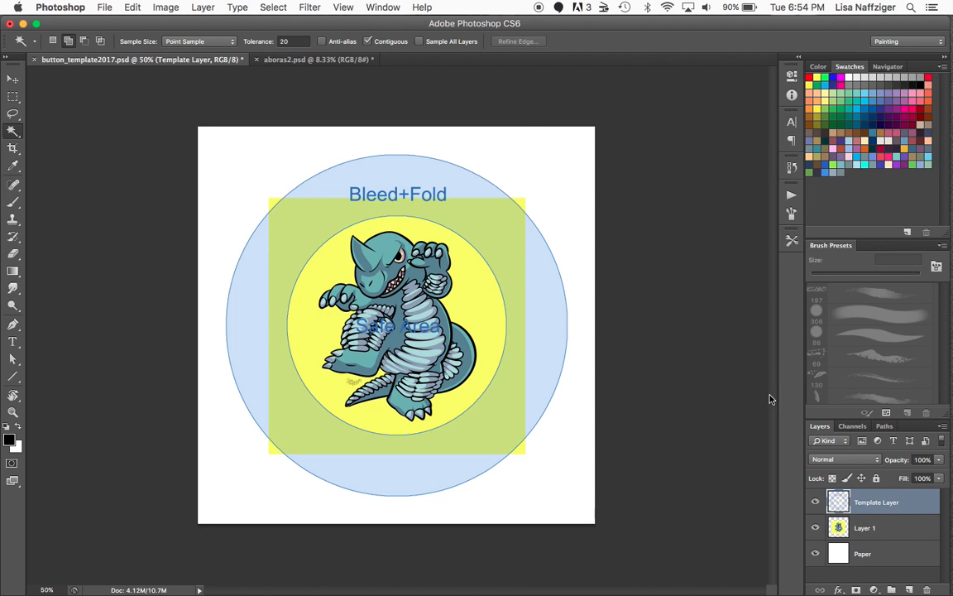
{"action": "left_click", "coordinate": [542, 154]}
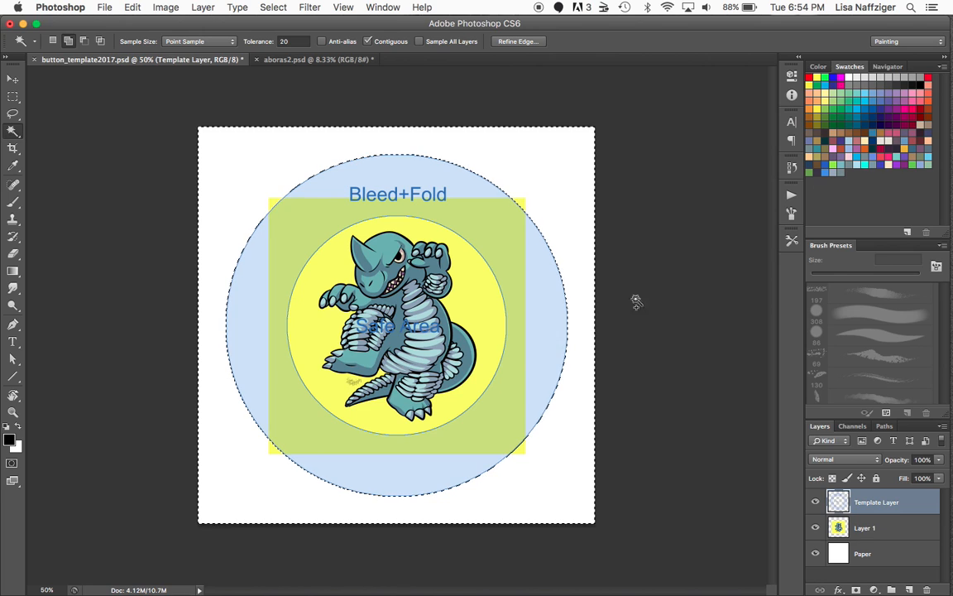
{"action": "left_click", "coordinate": [884, 532]}
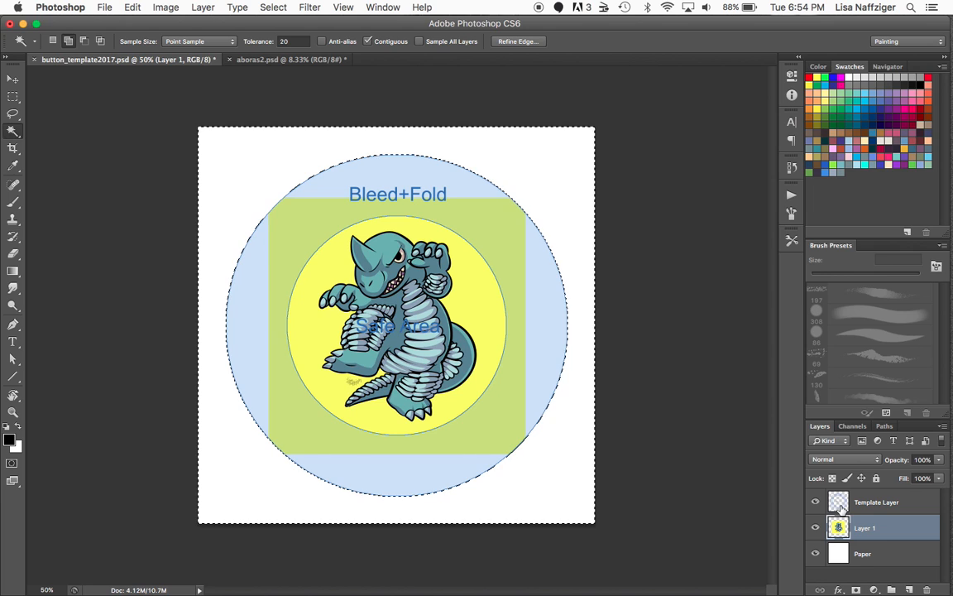
{"action": "left_click", "coordinate": [273, 6]}
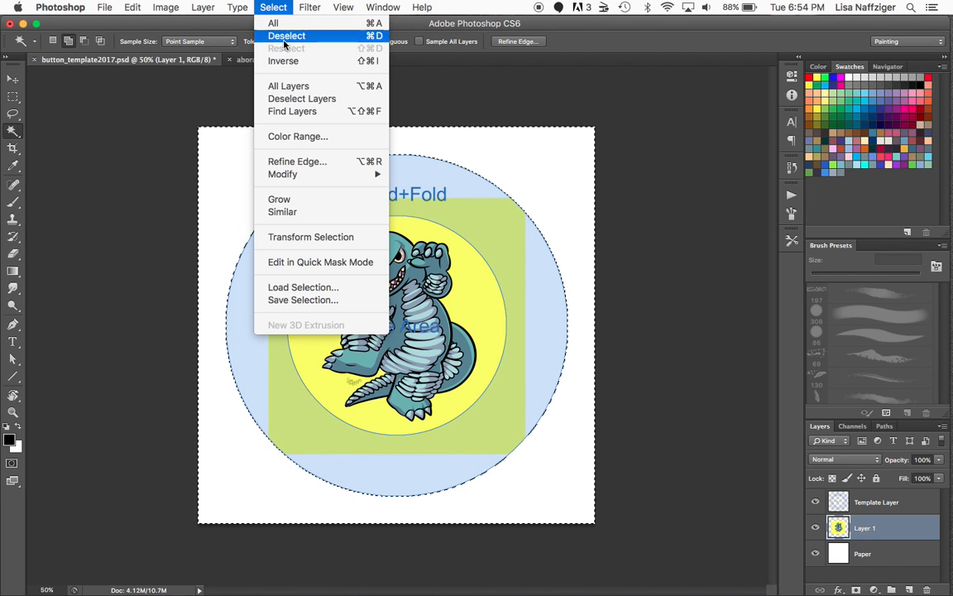
{"action": "left_click", "coordinate": [292, 62]}
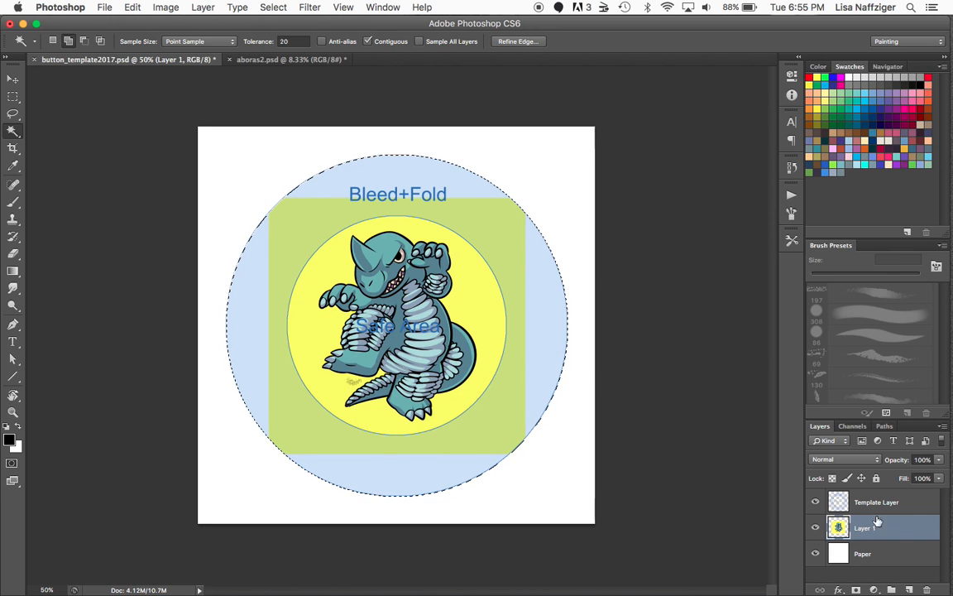
Fill the circular selection on a new layer directly above Paper with the yellow sampled from the artwork's background
{"action": "left_click", "coordinate": [894, 561]}
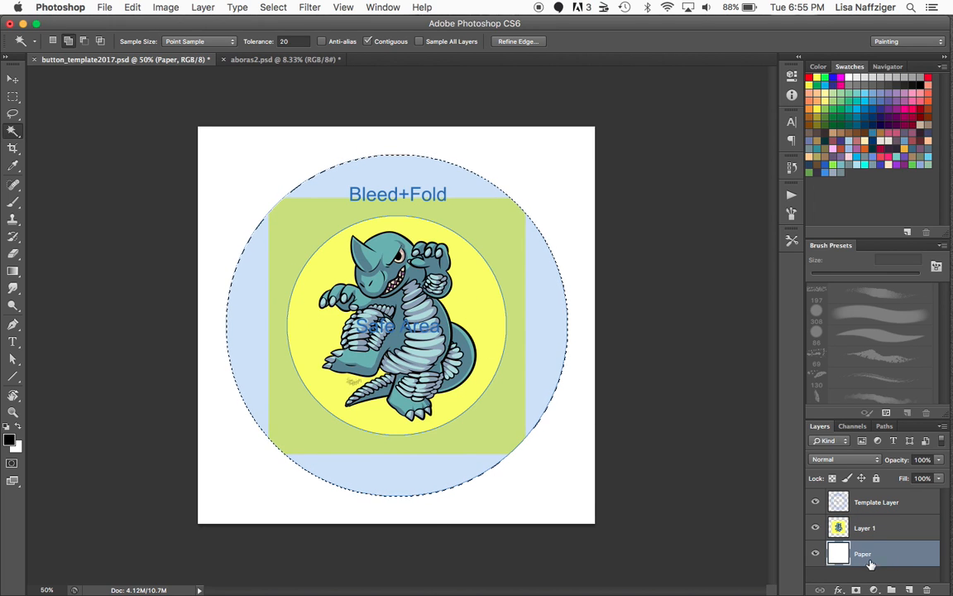
{"action": "left_click", "coordinate": [908, 589]}
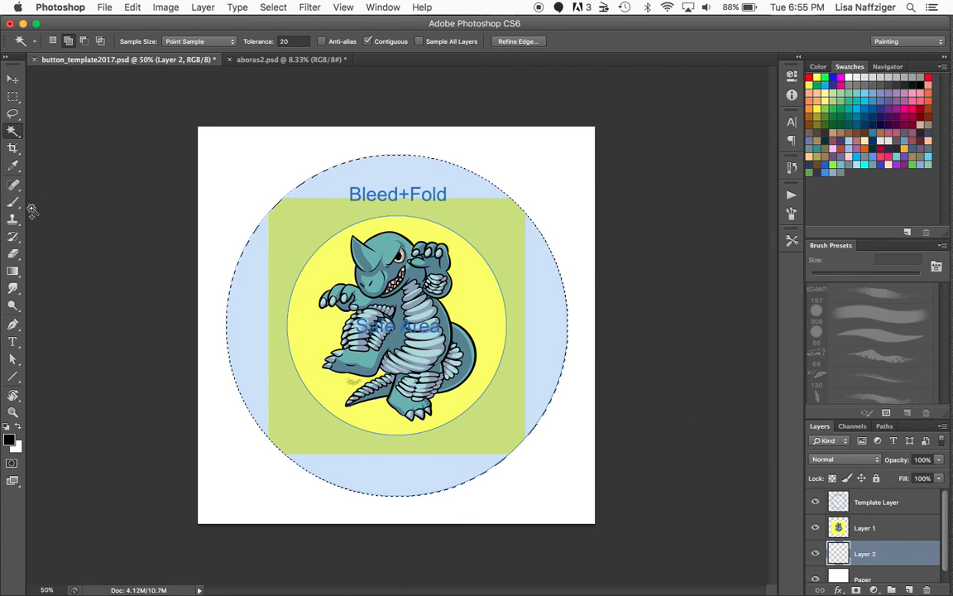
{"action": "left_click", "coordinate": [13, 165]}
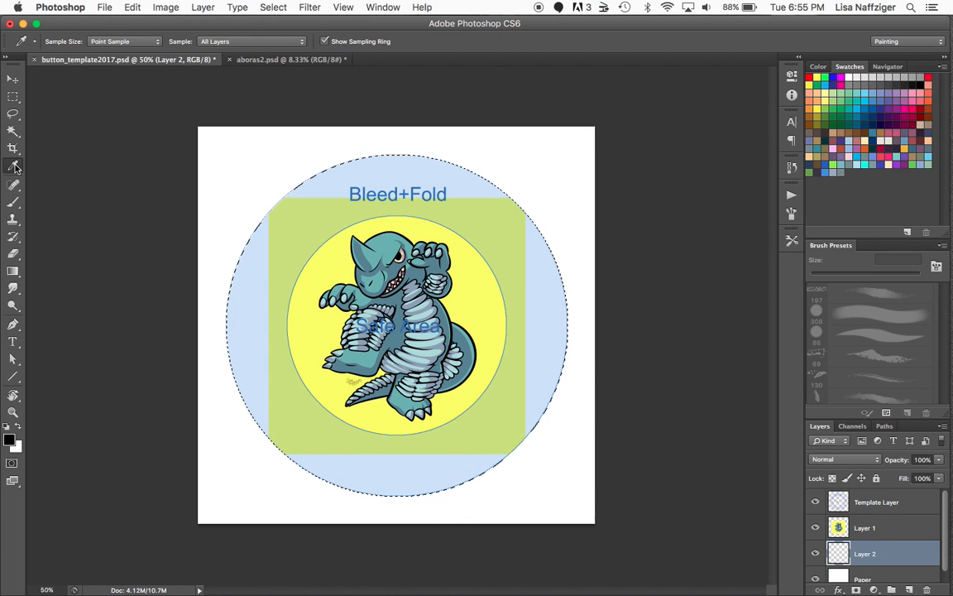
{"action": "left_click", "coordinate": [479, 276]}
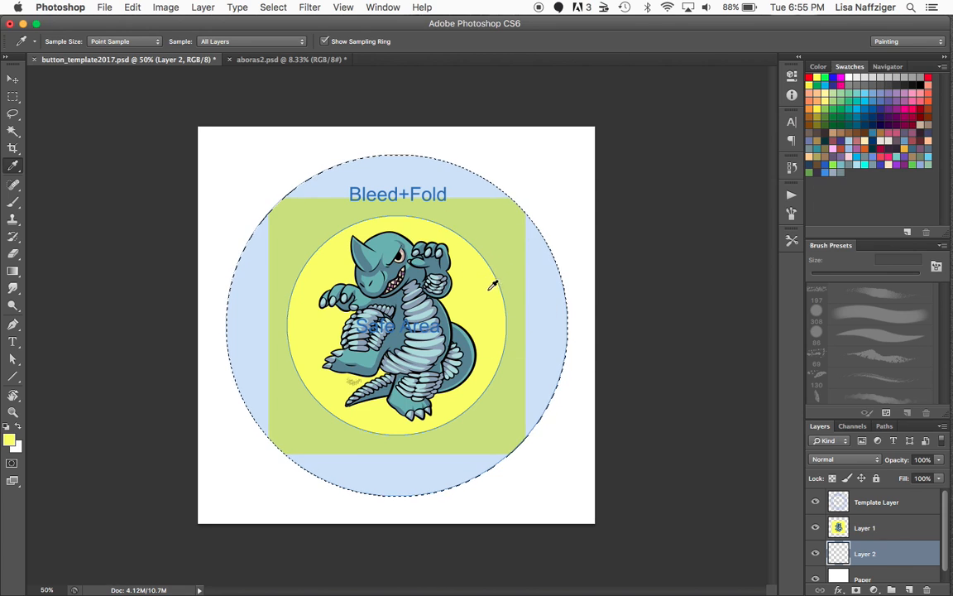
{"action": "left_click", "coordinate": [132, 7]}
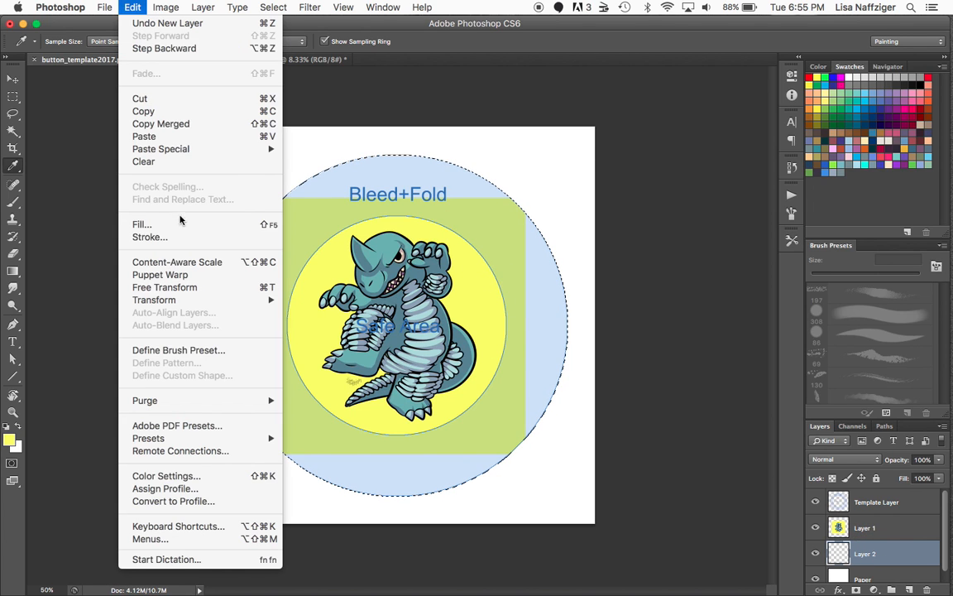
{"action": "left_click", "coordinate": [168, 224]}
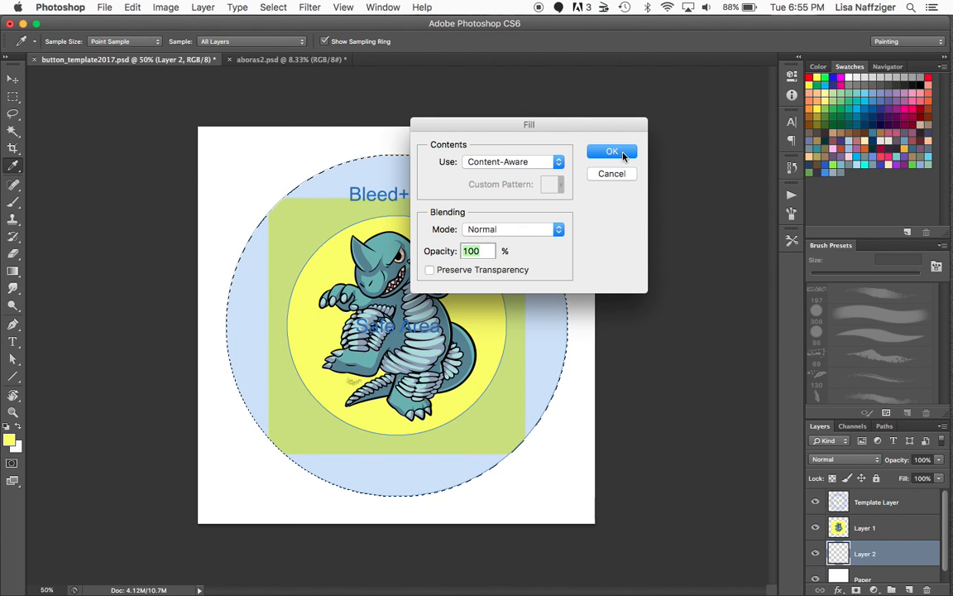
{"action": "left_click", "coordinate": [557, 162]}
{"action": "left_click", "coordinate": [497, 129]}
{"action": "left_click", "coordinate": [611, 151]}
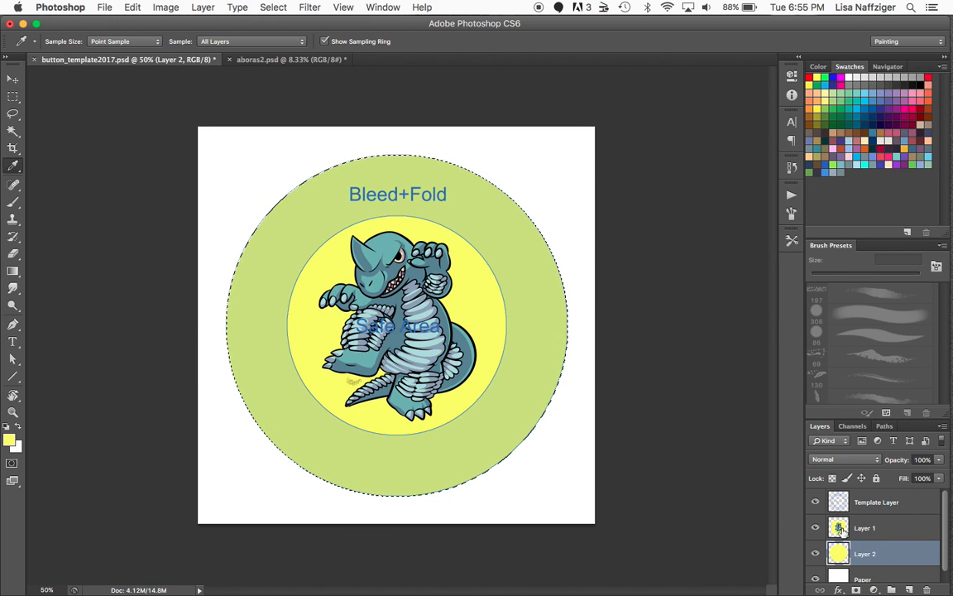
Compare the button design with and without the Template Layer overlay
{"action": "left_click", "coordinate": [815, 501]}
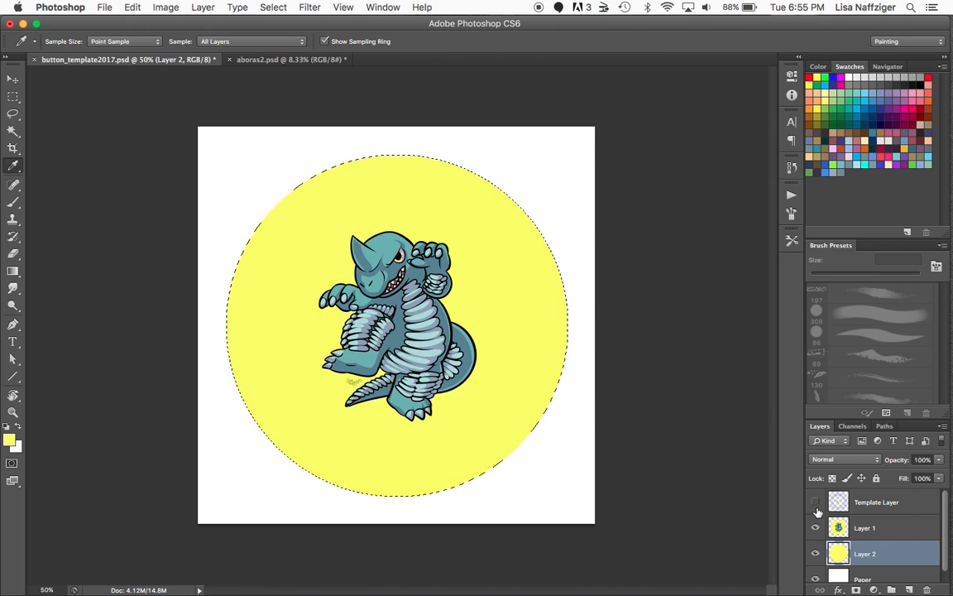
{"action": "left_click", "coordinate": [815, 501]}
{"action": "left_click", "coordinate": [815, 502]}
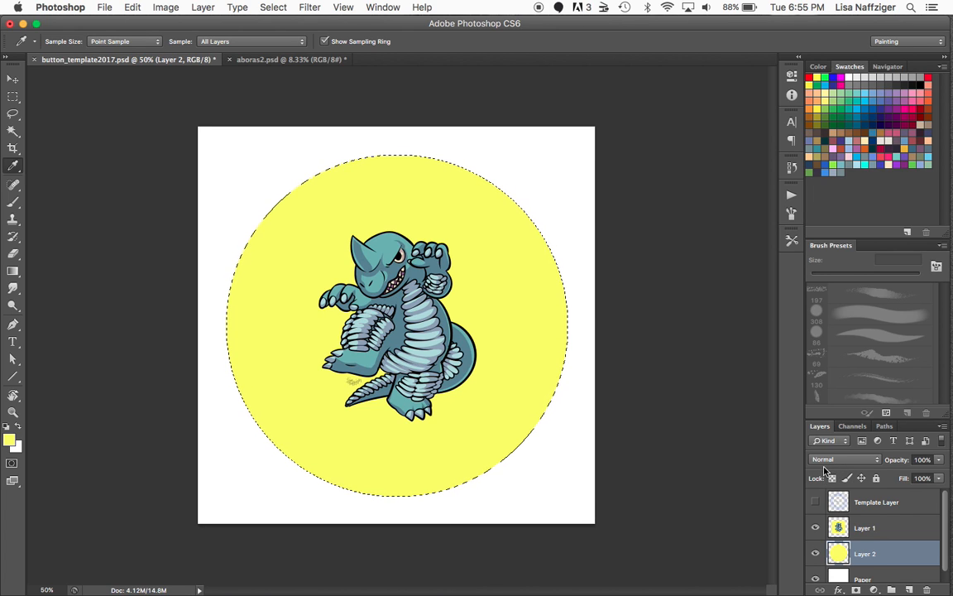
{"action": "left_click", "coordinate": [815, 501]}
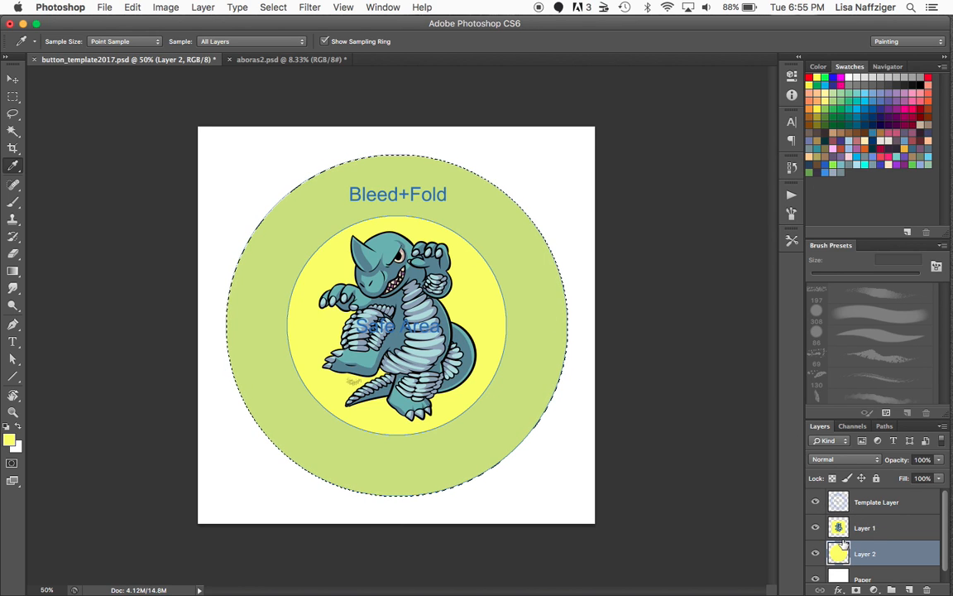
Hide Layer 1 and Layer 2, and paste a fresh copy of the aboras2.psd artwork above Layer 1
{"action": "left_click", "coordinate": [816, 553]}
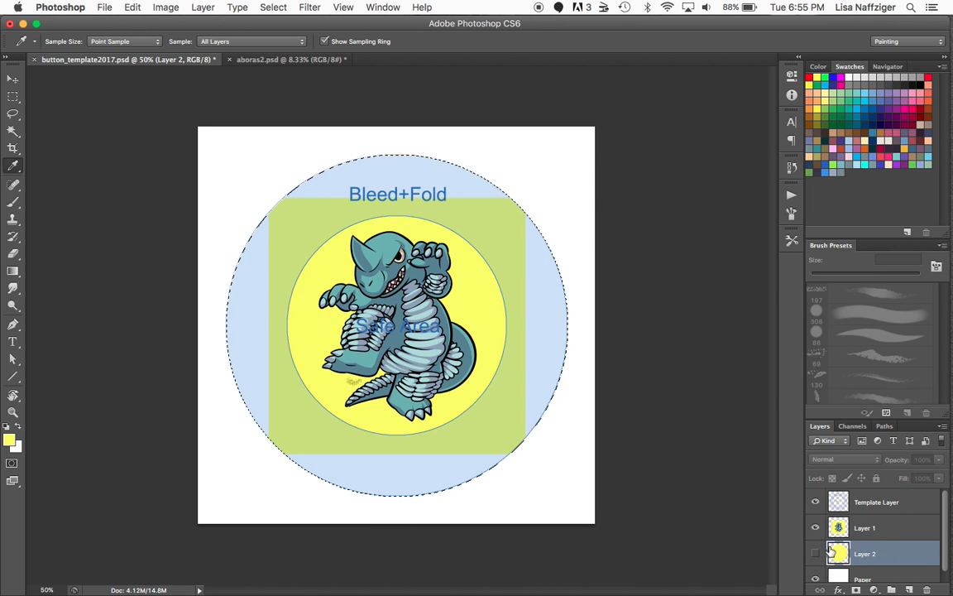
{"action": "left_click", "coordinate": [257, 59]}
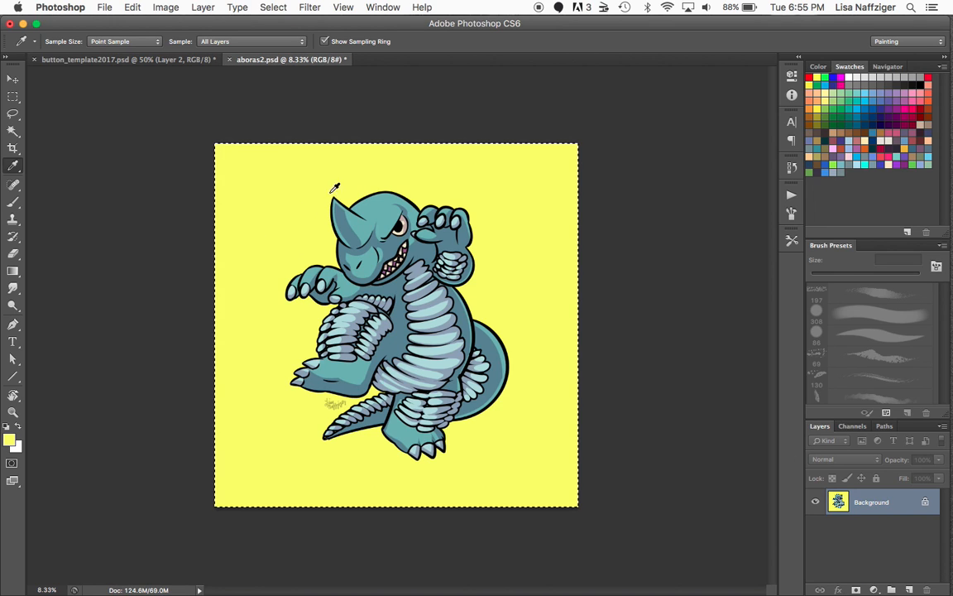
{"action": "key", "text": "super+c"}
{"action": "left_click", "coordinate": [144, 58]}
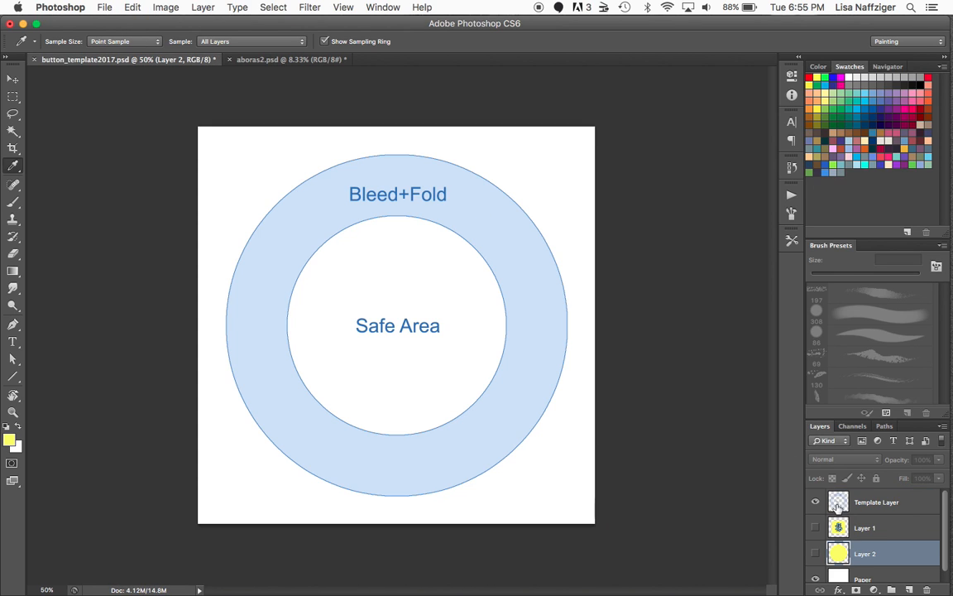
{"action": "left_click", "coordinate": [839, 528]}
{"action": "key", "text": "super+v"}
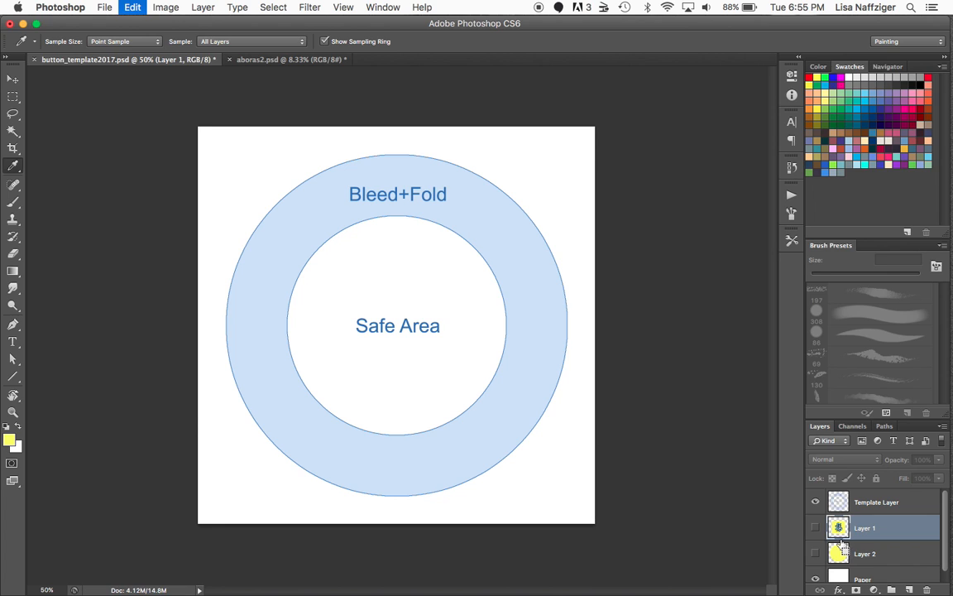
Scale the pasted artwork to about 18.14% and position it so the monster's head sits in the Safe Area
{"action": "key", "text": "super+t"}
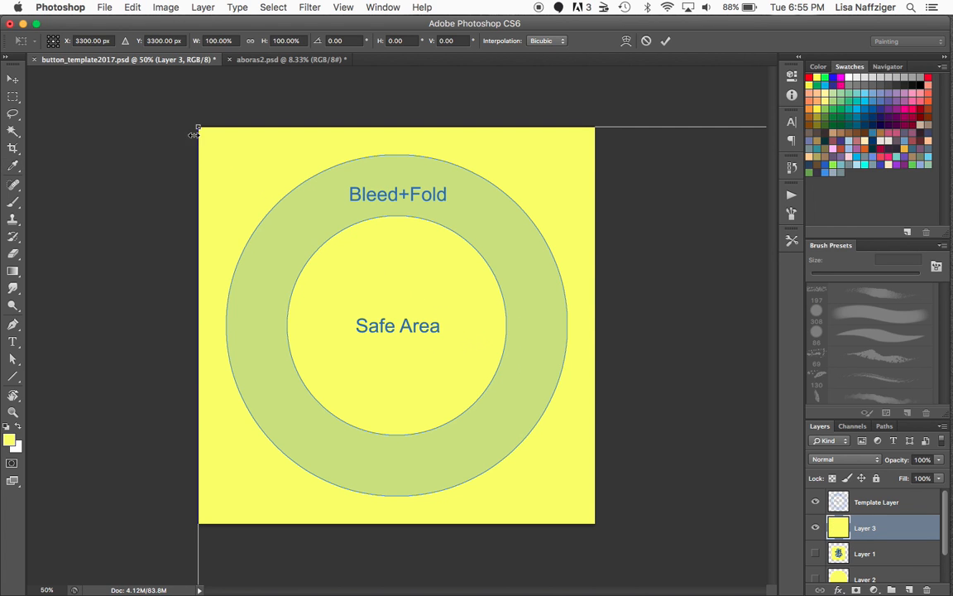
{"action": "left_click_drag", "start_coordinate": [195, 132], "coordinate": [495, 358]}
{"action": "left_click_drag", "start_coordinate": [613, 465], "coordinate": [496, 316]}
{"action": "left_click_drag", "start_coordinate": [283, 231], "coordinate": [222, 205]}
{"action": "left_click_drag", "start_coordinate": [425, 332], "coordinate": [409, 335]}
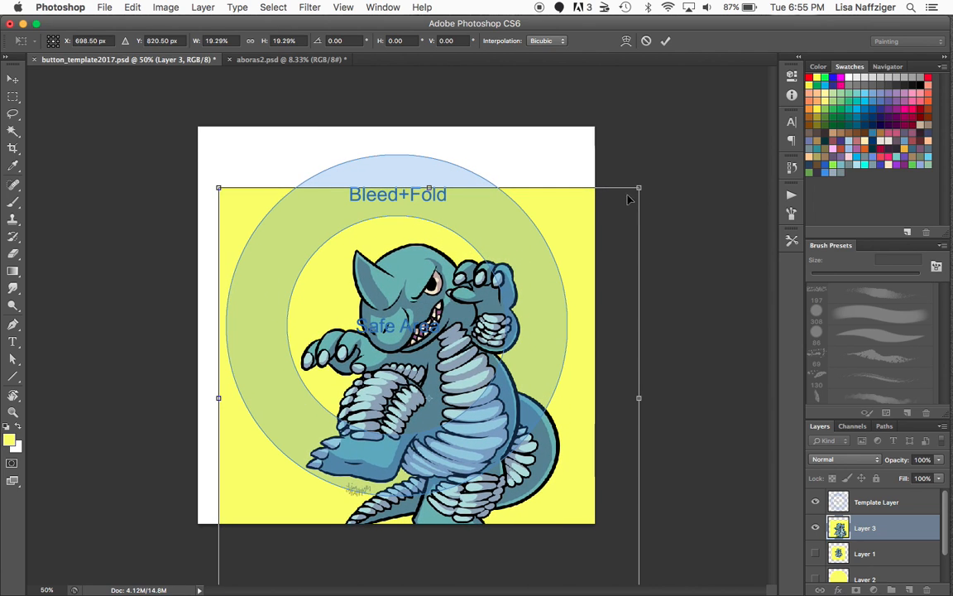
{"action": "left_click_drag", "start_coordinate": [639, 188], "coordinate": [636, 191]}
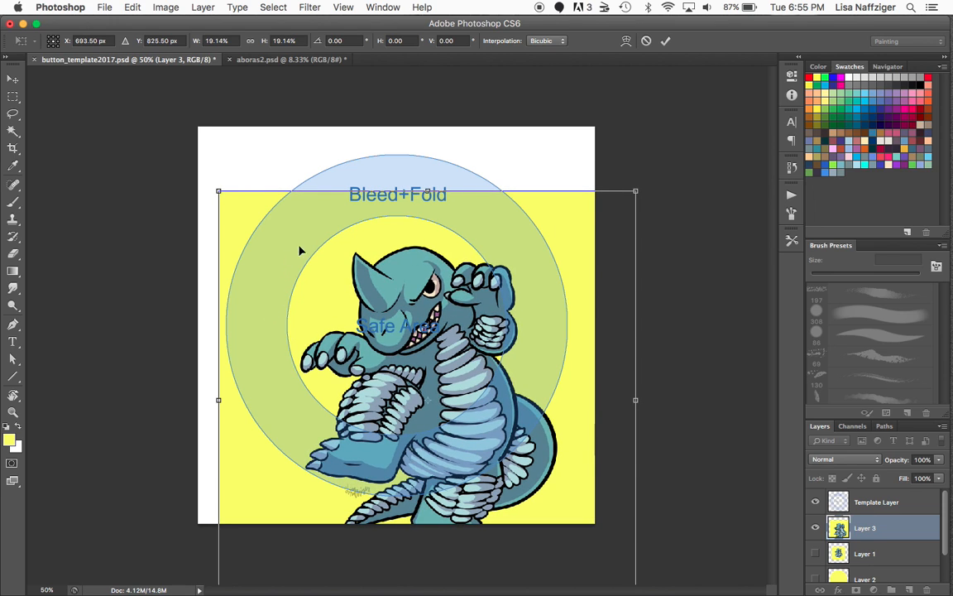
{"action": "left_click_drag", "start_coordinate": [219, 191], "coordinate": [227, 199]}
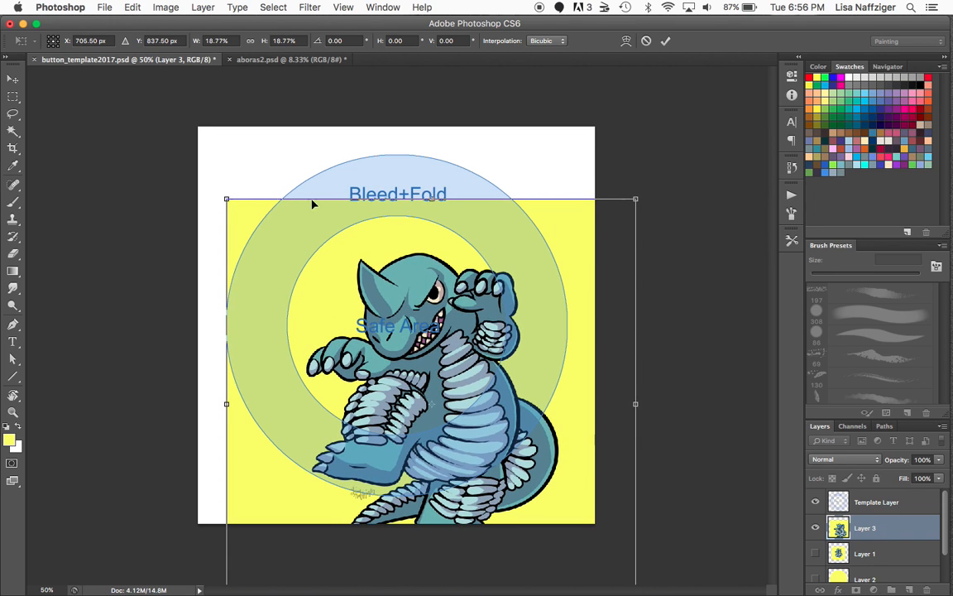
{"action": "left_click_drag", "start_coordinate": [636, 199], "coordinate": [622, 213]}
{"action": "mouse_move", "coordinate": [519, 356]}
{"action": "left_mouse_down"}
{"action": "mouse_move", "coordinate": [534, 336]}
{"action": "mouse_move", "coordinate": [520, 336]}
{"action": "left_mouse_up"}
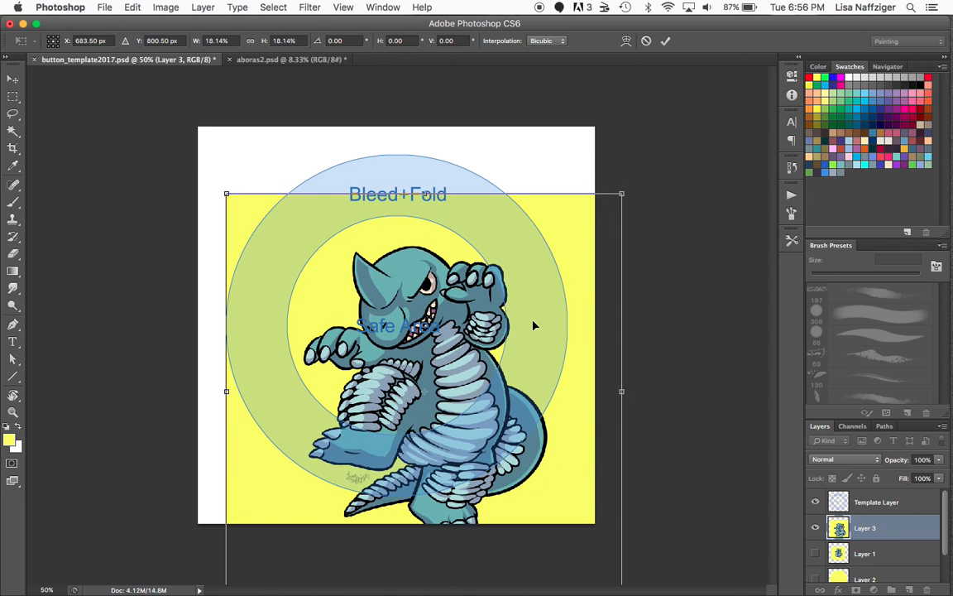
{"action": "key", "text": "Return"}
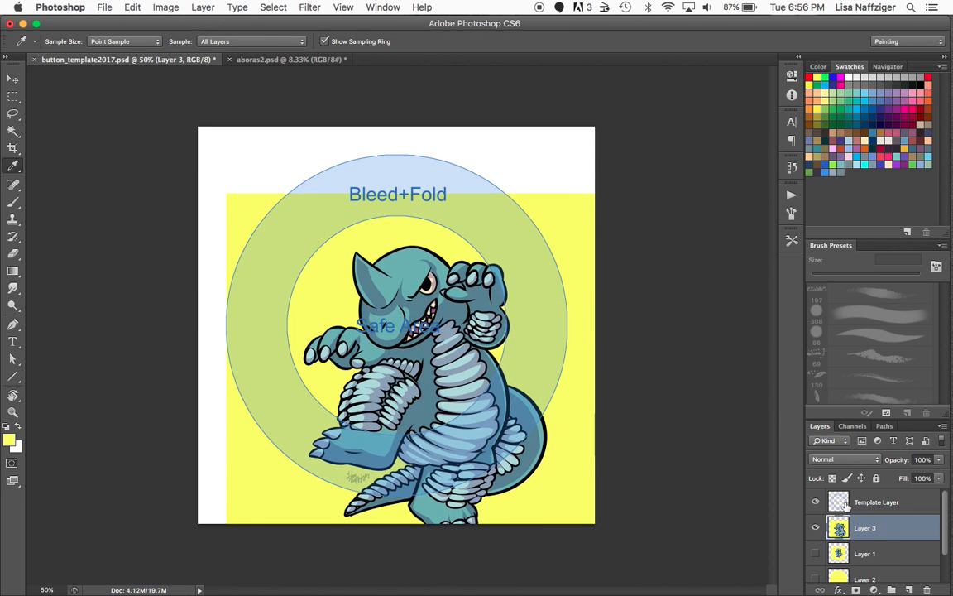
Delete the part of the enlarged artwork on Layer 3 that lies outside the template's outer circle
{"action": "left_click", "coordinate": [838, 504]}
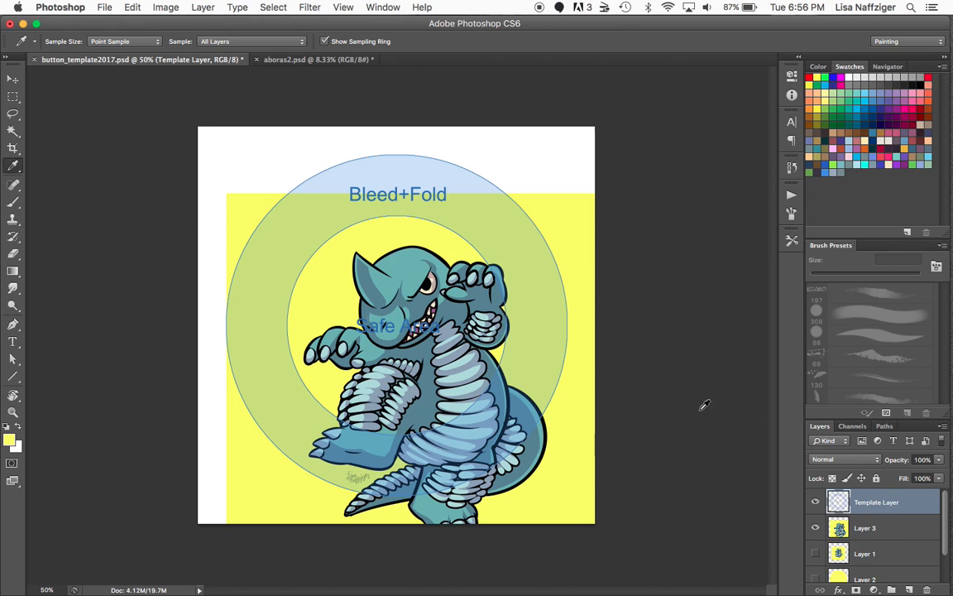
{"action": "left_click", "coordinate": [16, 134]}
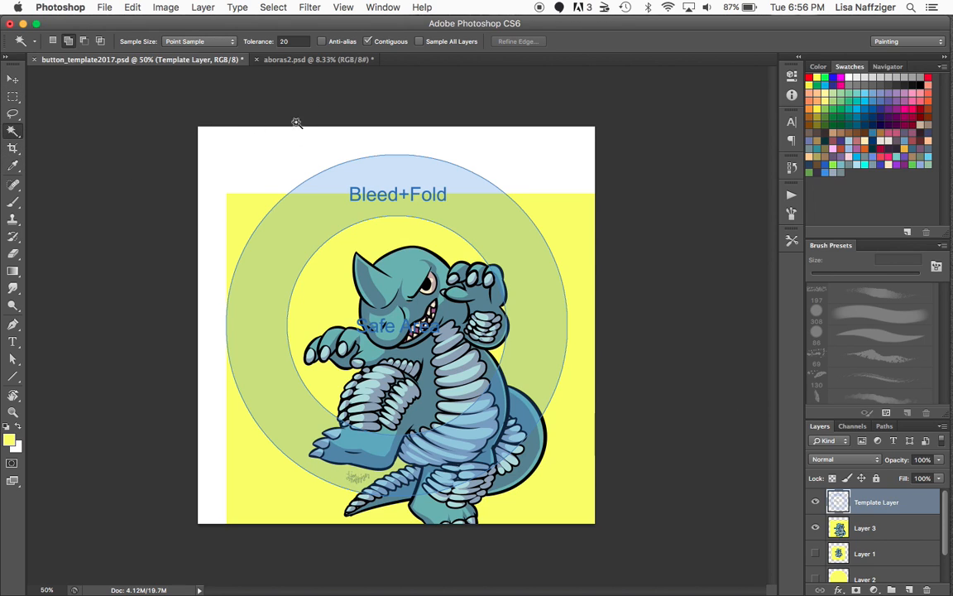
{"action": "left_click", "coordinate": [240, 172]}
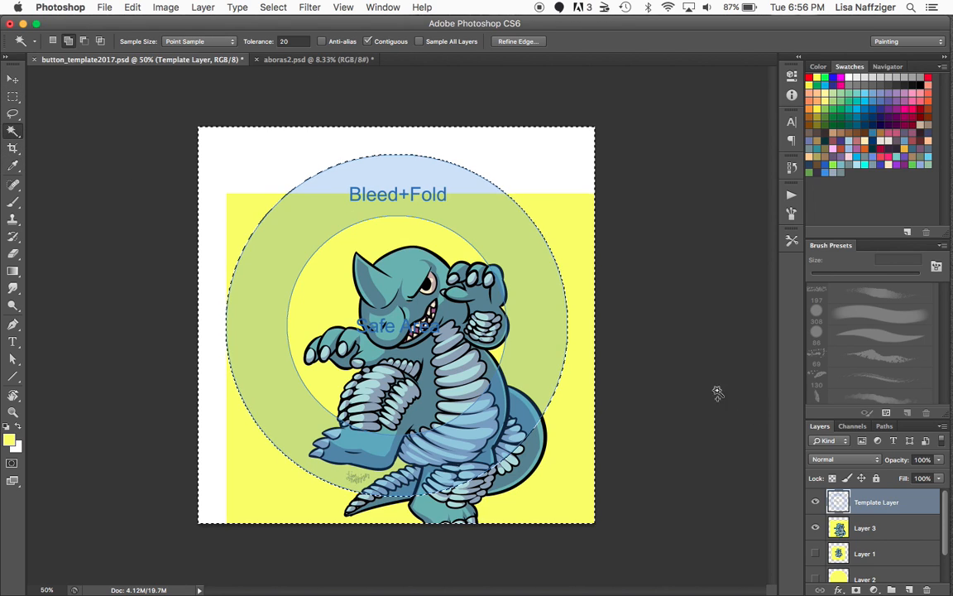
{"action": "left_click", "coordinate": [864, 528]}
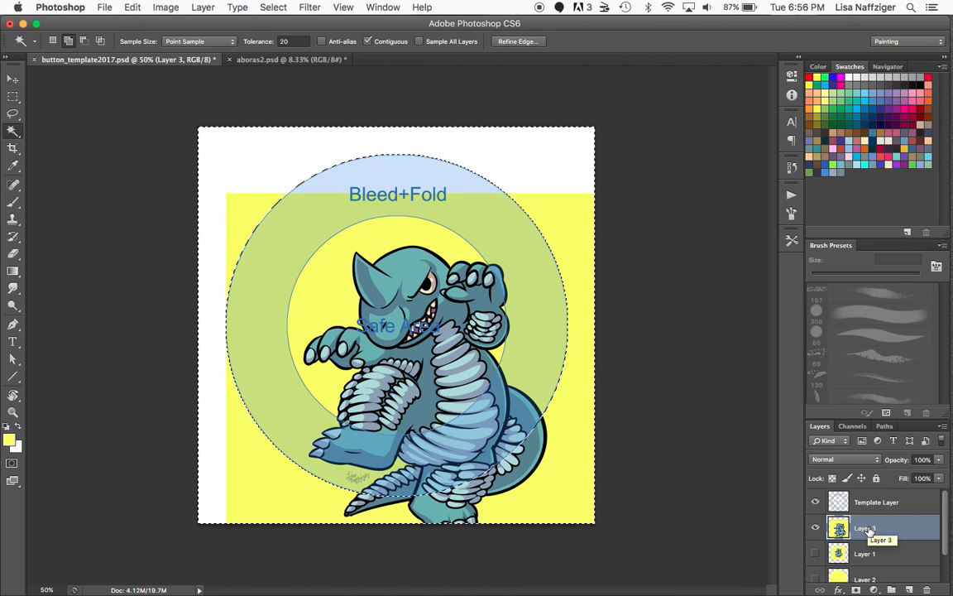
{"action": "key", "text": "Delete"}
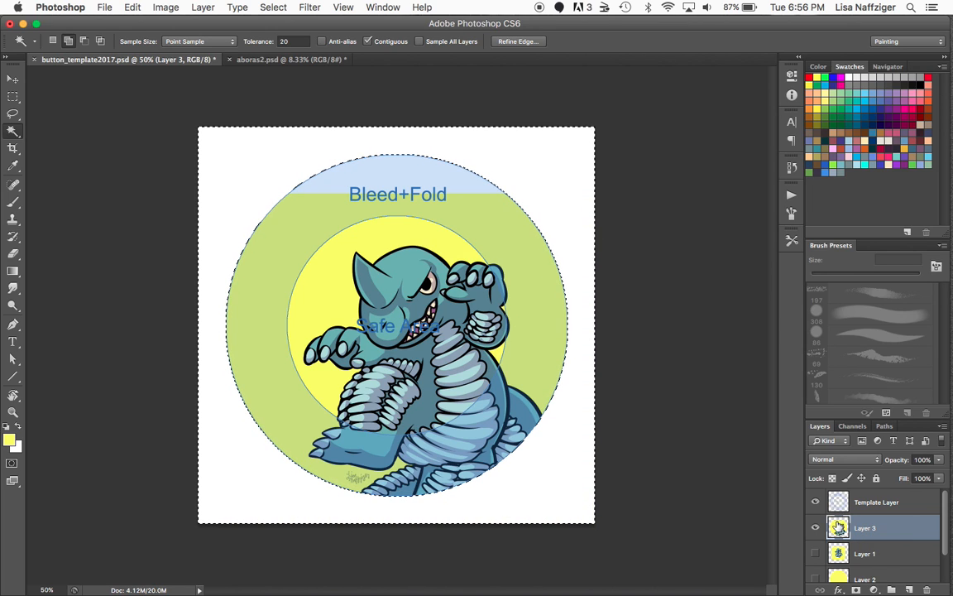
Clear the selection and show the yellow circle of Layer 2 behind the cropped artwork, with the Template Layer hidden
{"action": "left_click", "coordinate": [816, 502]}
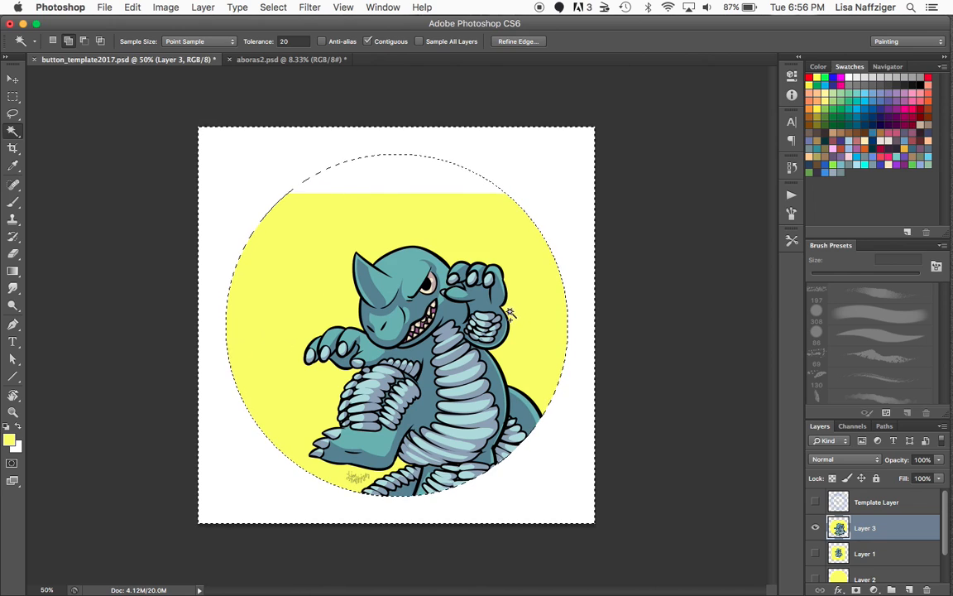
{"action": "key", "text": "super+d"}
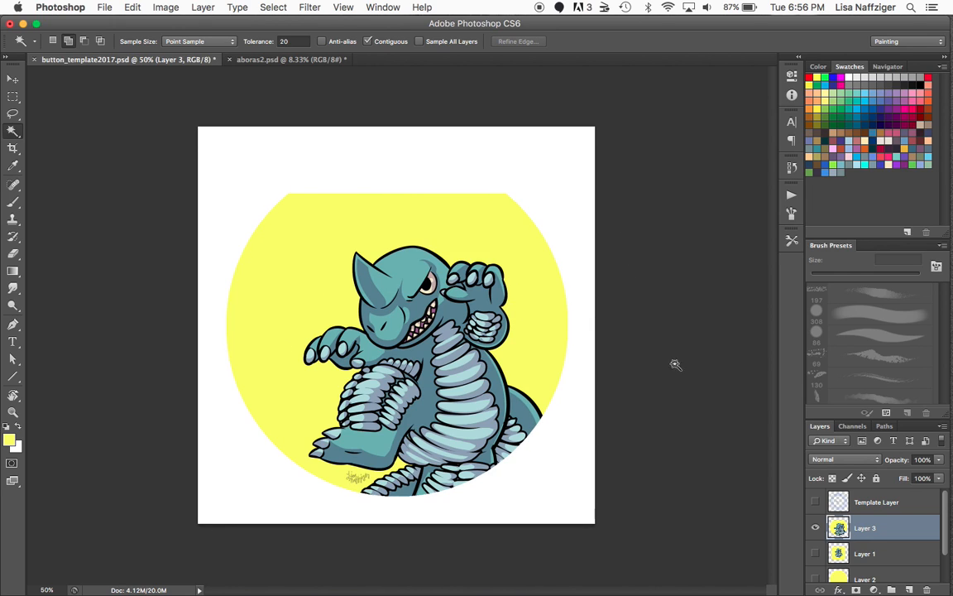
{"action": "left_click", "coordinate": [816, 578]}
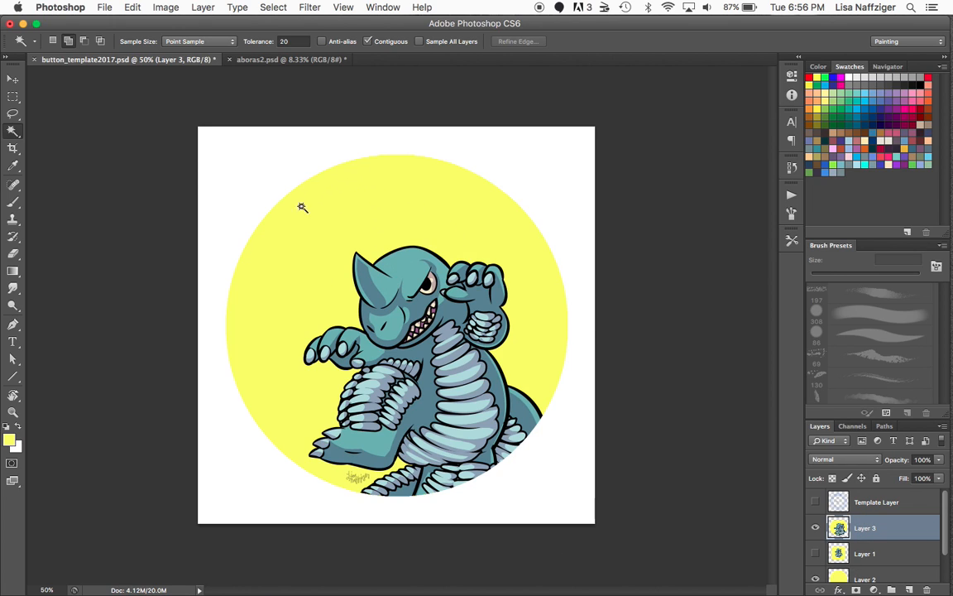
{"action": "left_click", "coordinate": [815, 502]}
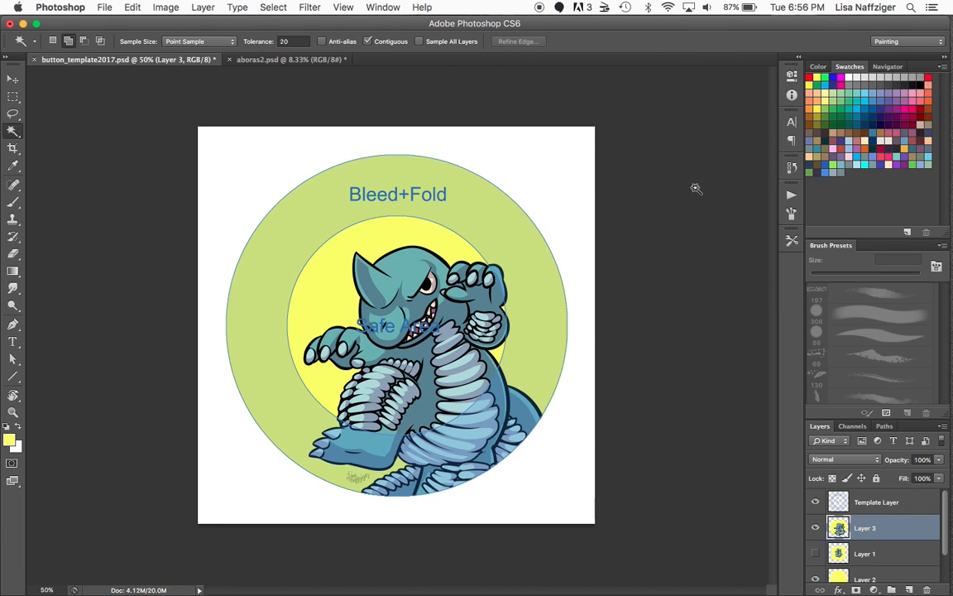
{"action": "left_click", "coordinate": [816, 501]}
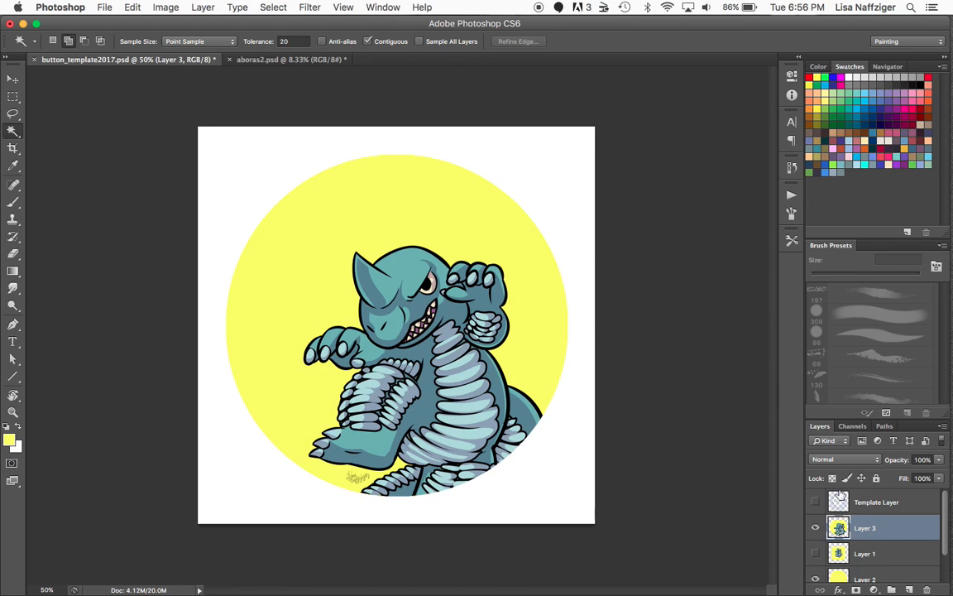